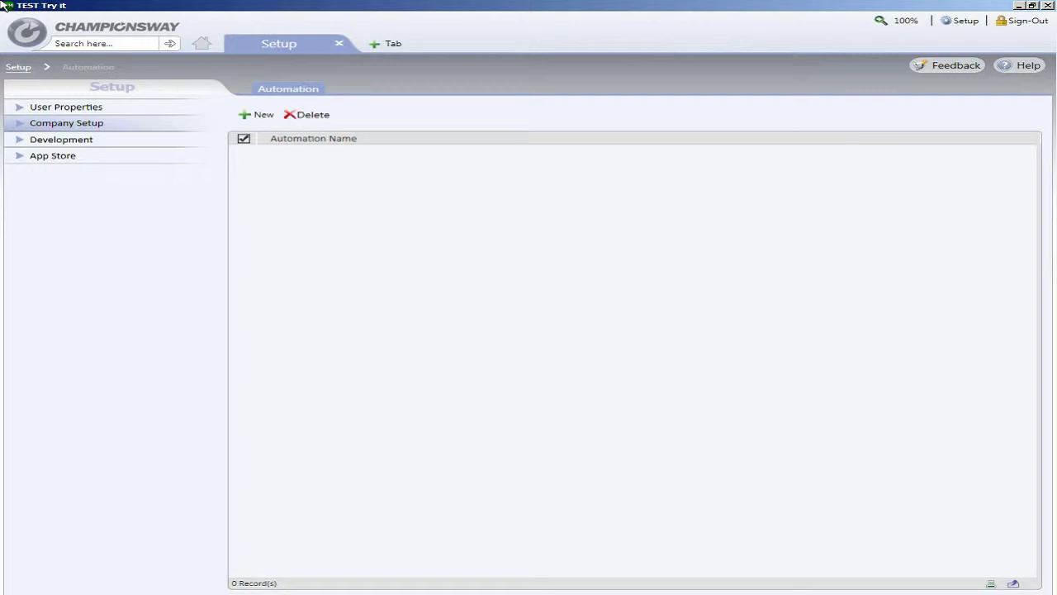
- From Company Setup > Martial Arts > Automation, start a new school automation record
click(22, 124)
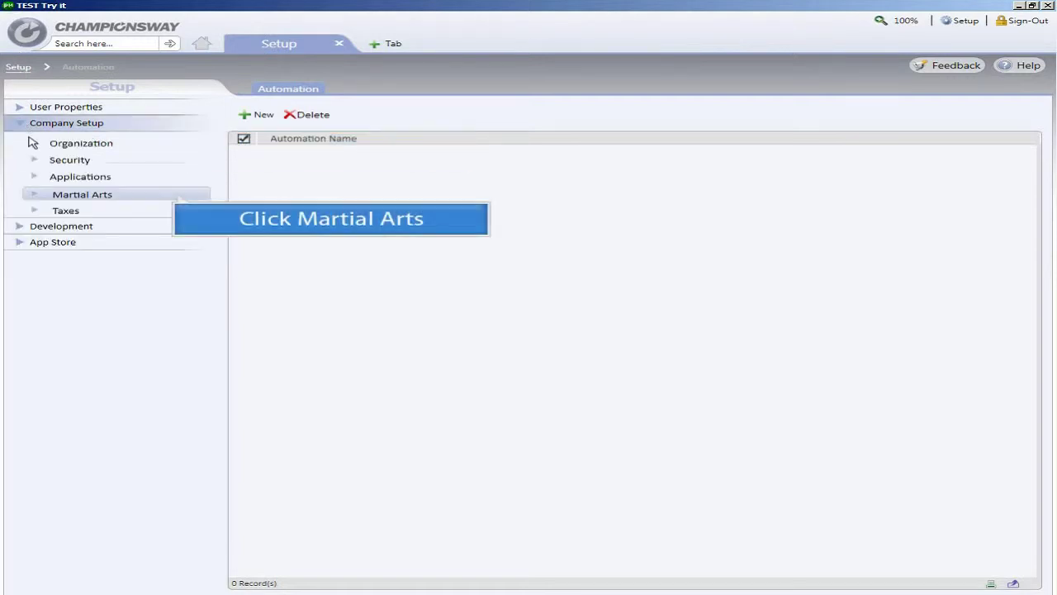
click(35, 197)
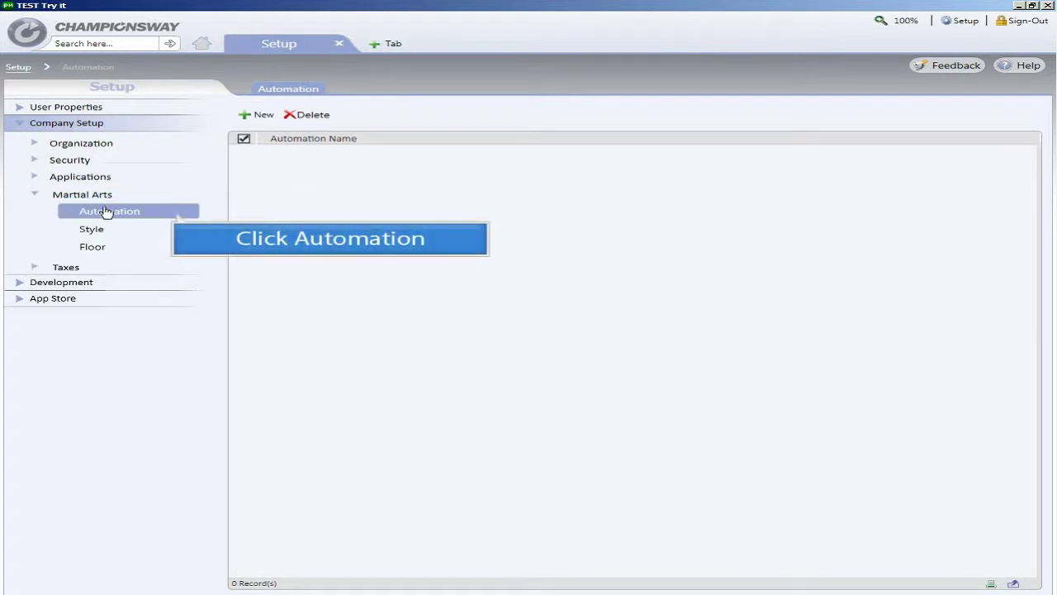
click(110, 217)
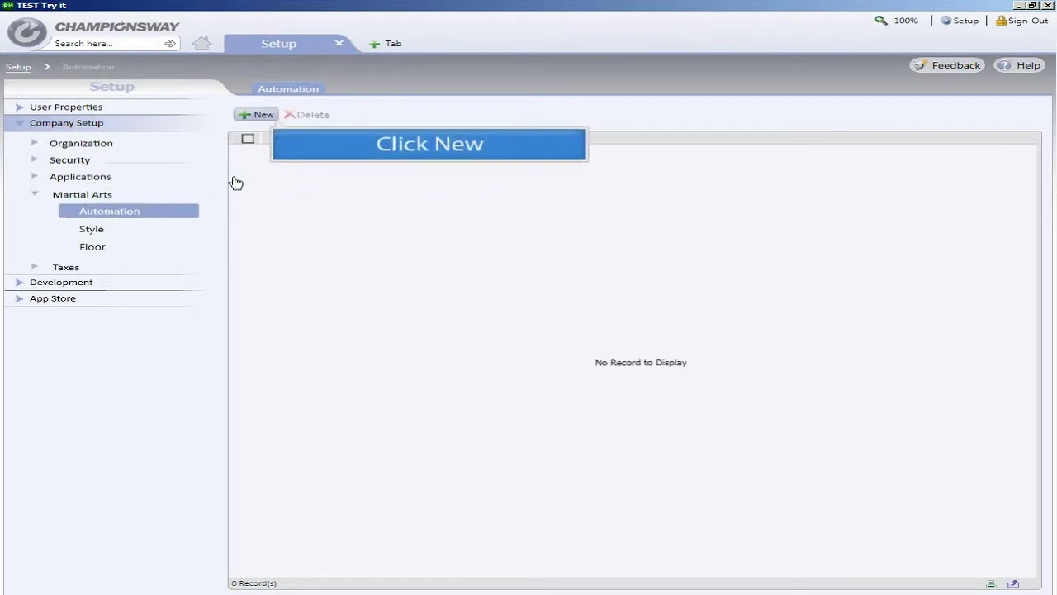
click(259, 117)
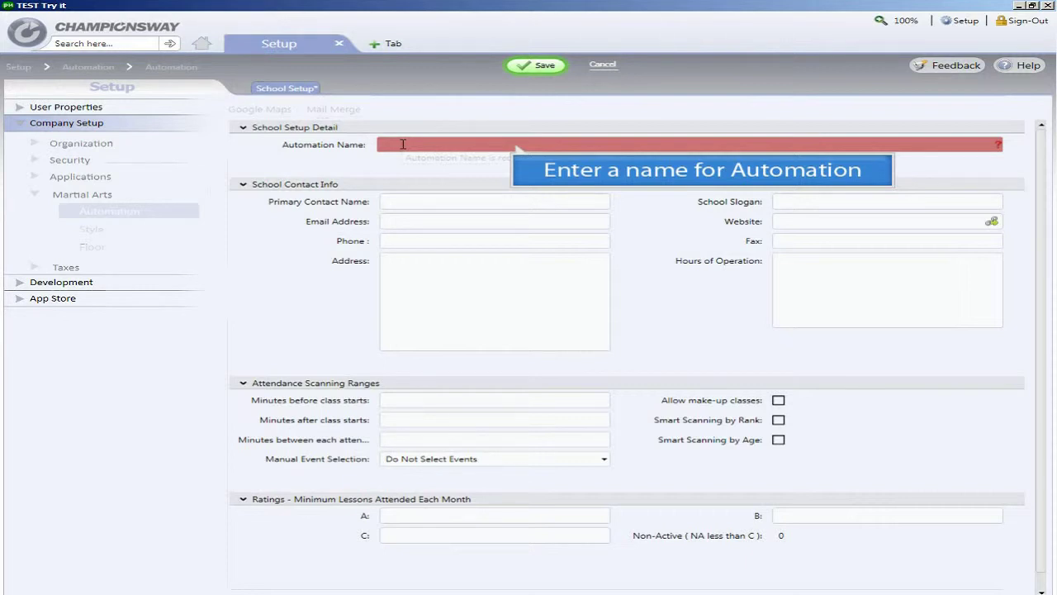
- Enter 'Perfecto MMA' as the automation name
text(Per)
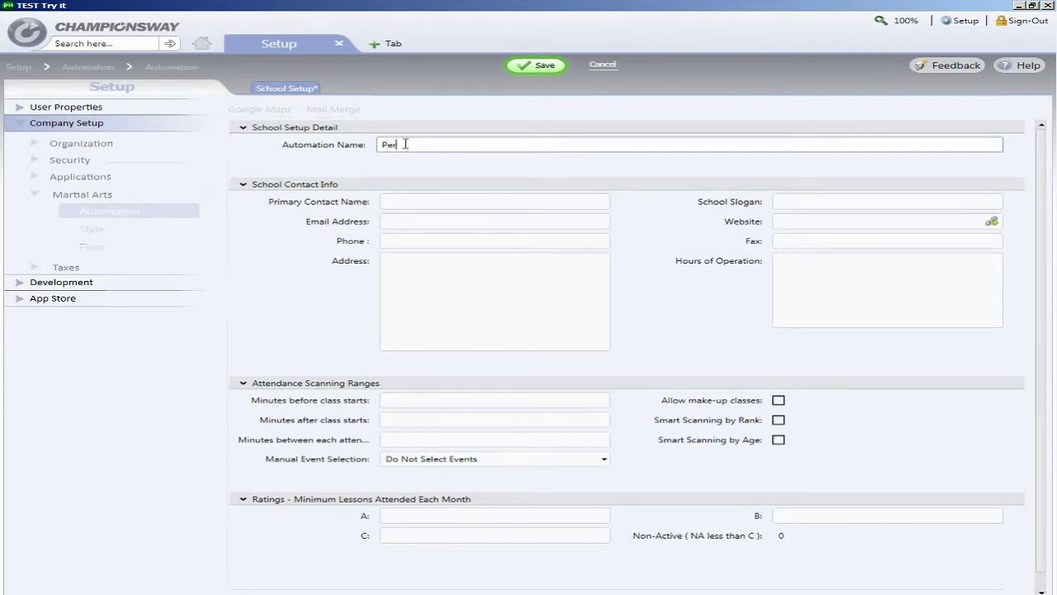
text(fecto MMA)
- Fill in the primary contact's name, e-mail address and the school's phone number
click(435, 200)
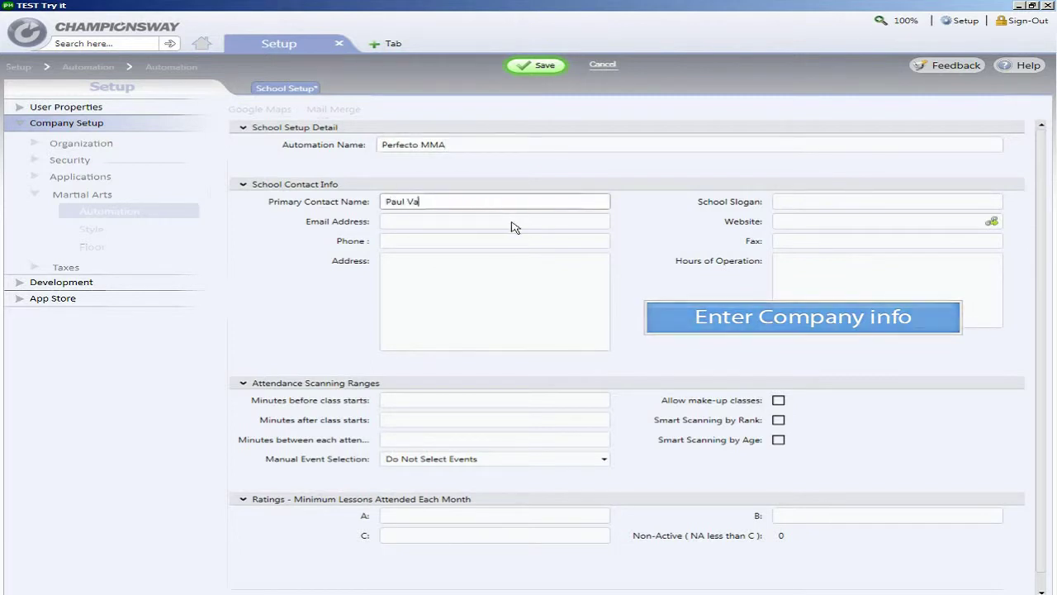
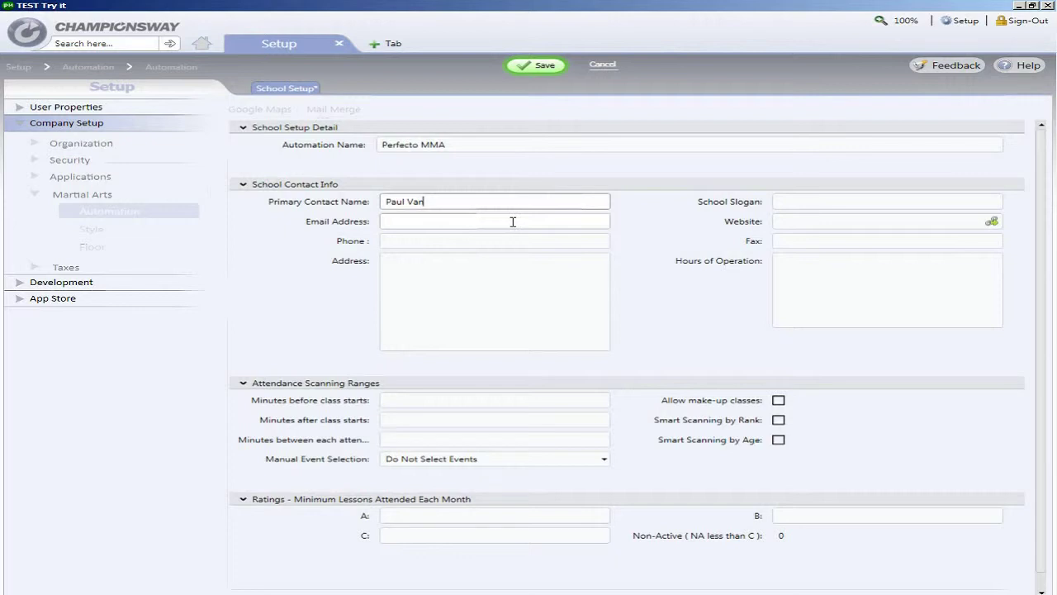
click(513, 221)
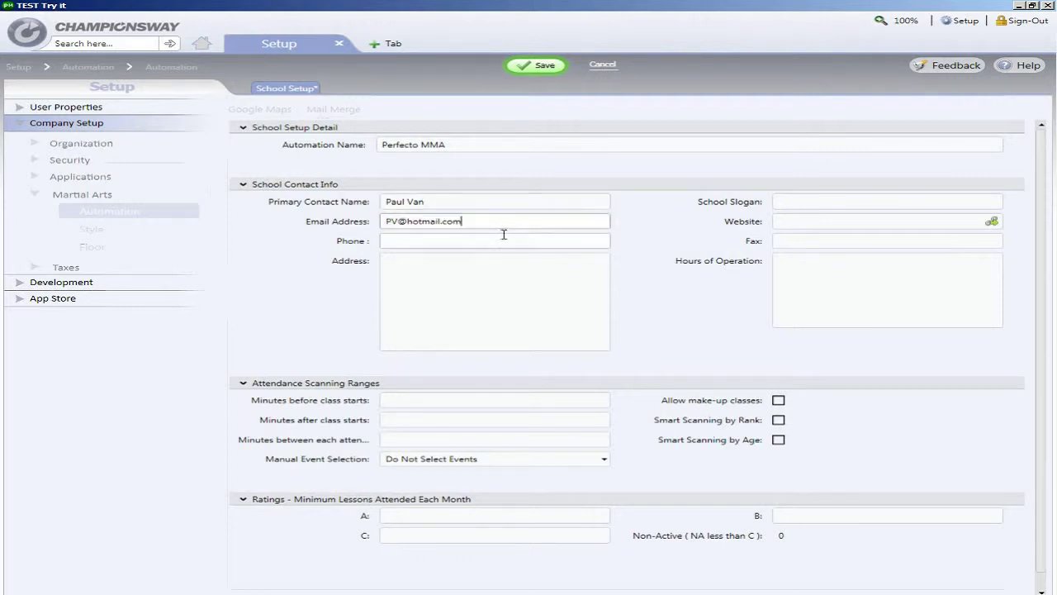
click(503, 236)
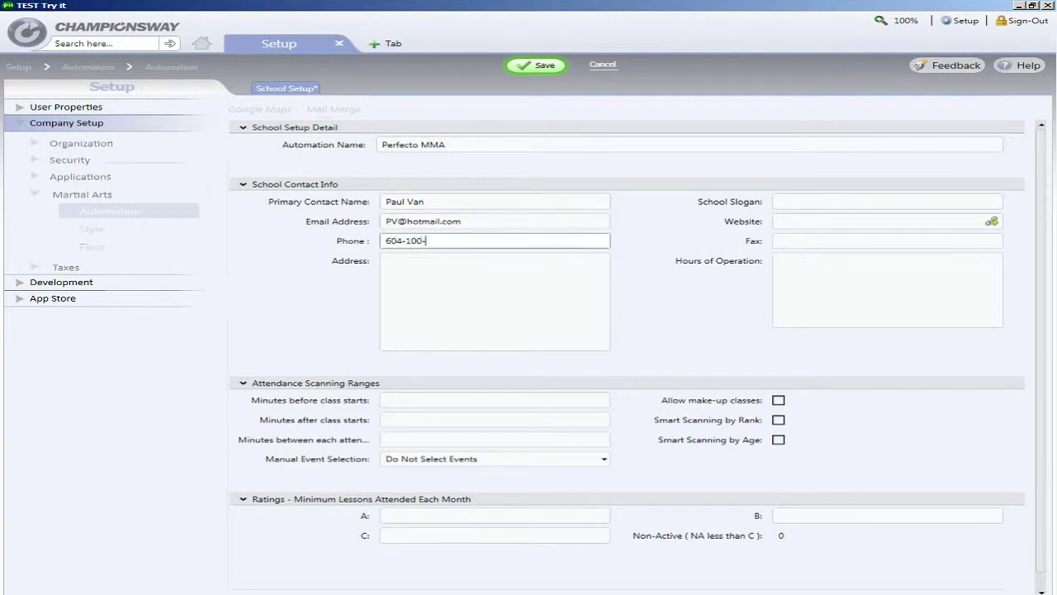
- Enter the street address, city and postal code, with country Canada and province British Columbia
click(509, 258)
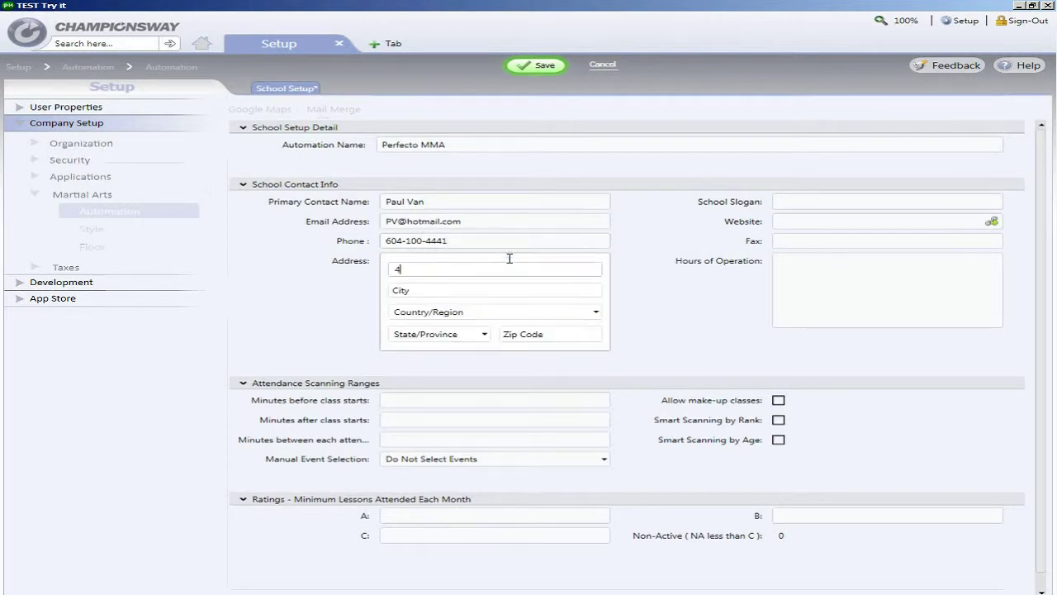
click(515, 289)
text(Va)
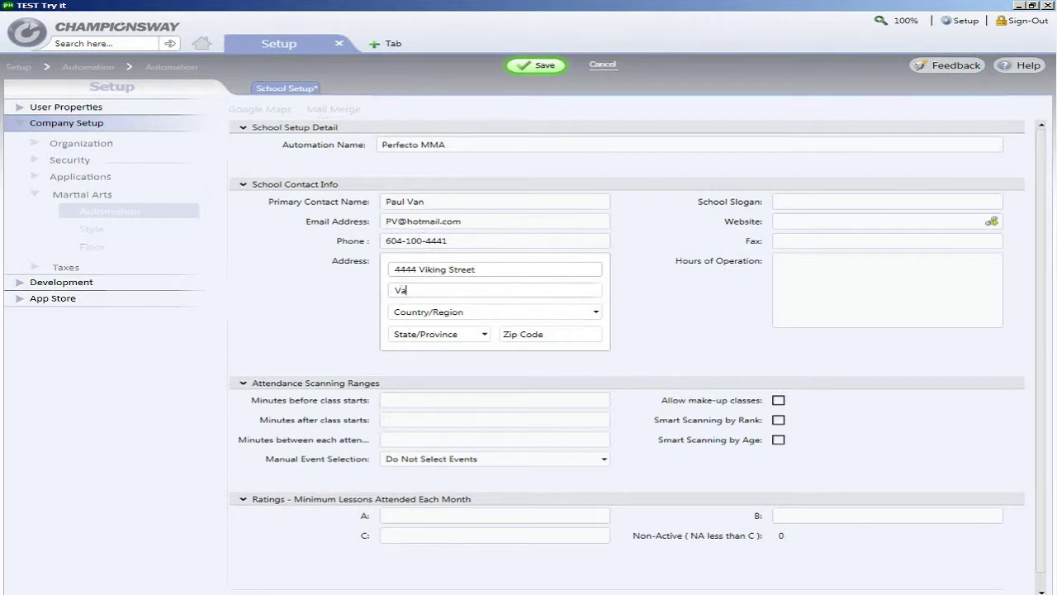
text(ncouver)
click(587, 315)
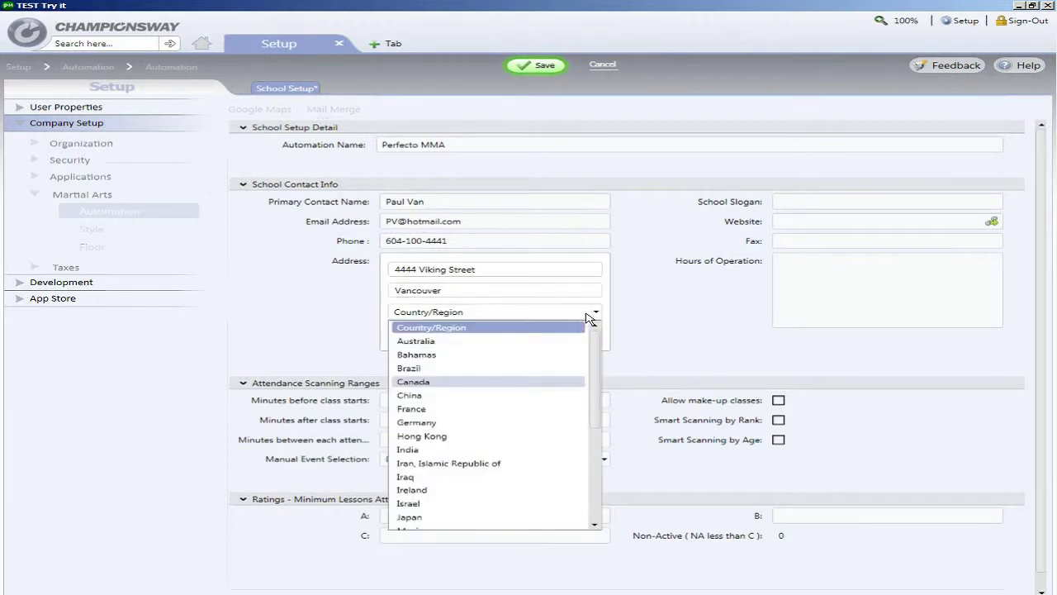
click(577, 381)
click(485, 335)
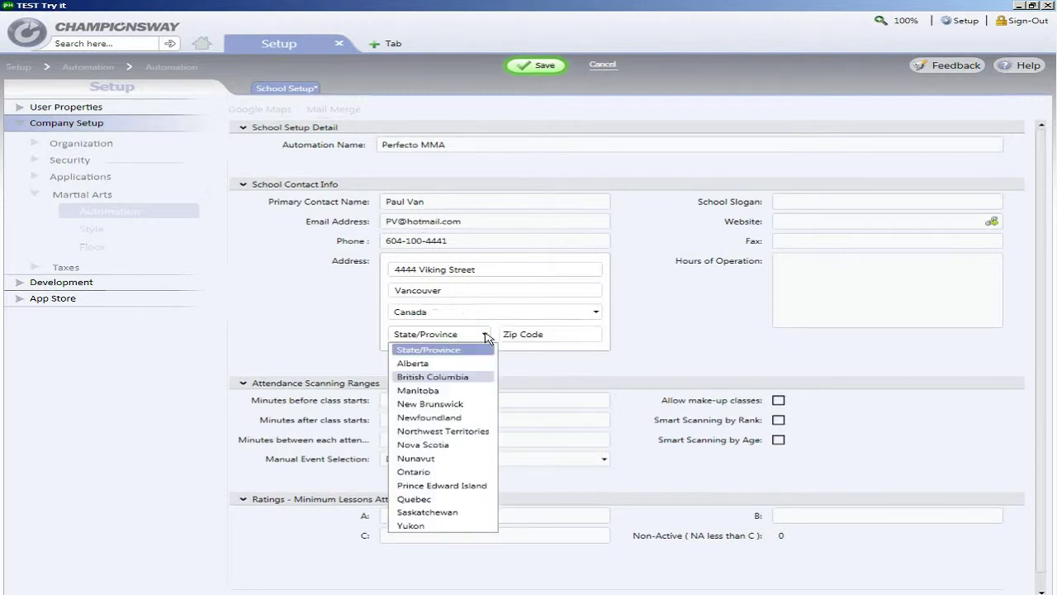
click(469, 375)
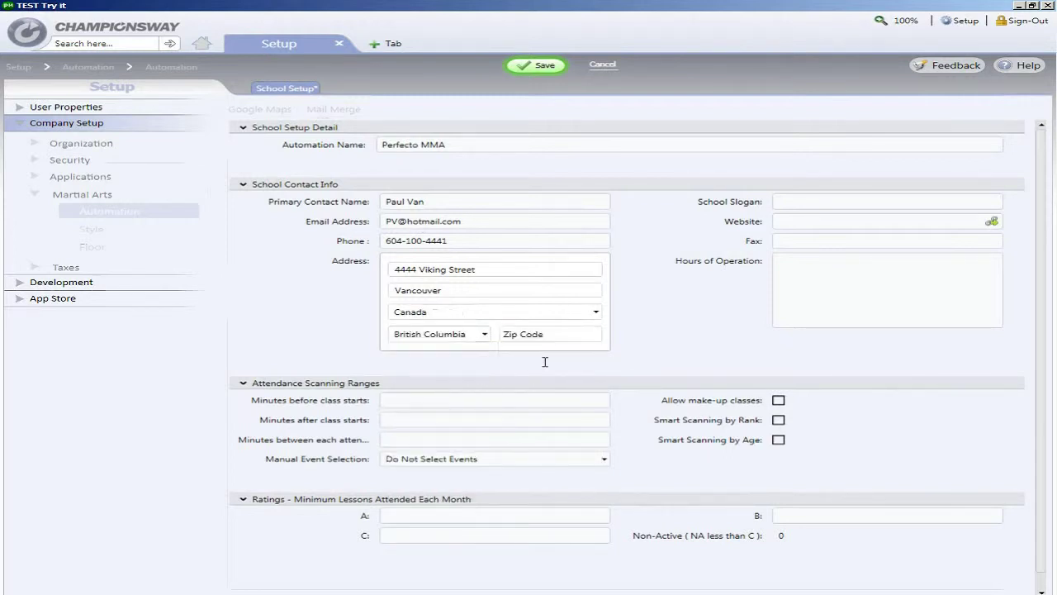
click(561, 333)
text(V1V)
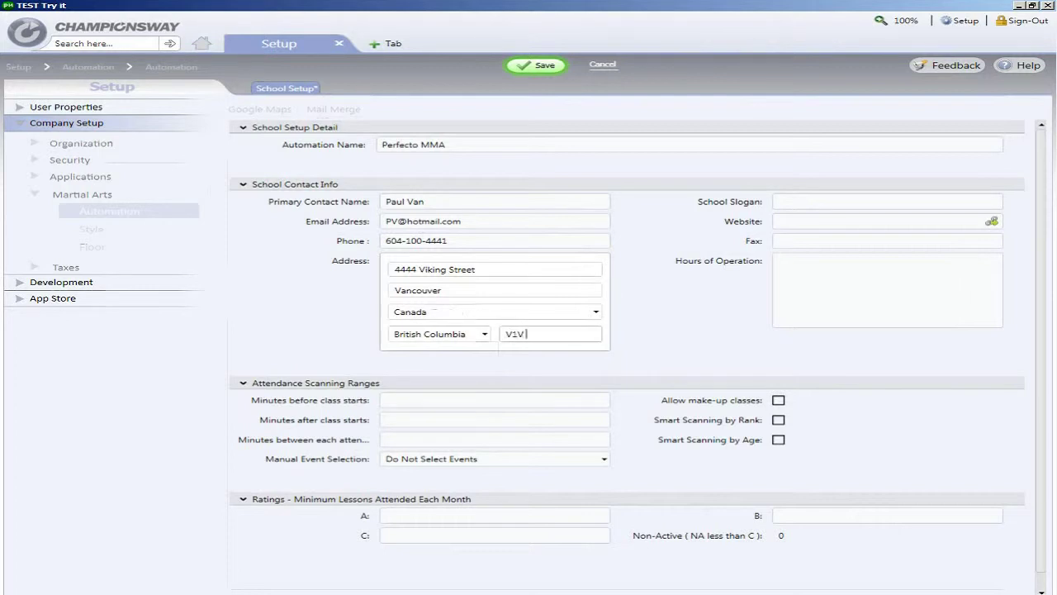
text( 1B1)
key(Tab)
- Set the slogan 'Sound of MA', website Perfectoma.ca, and the school's fax number
click(840, 202)
text(Sound of MA)
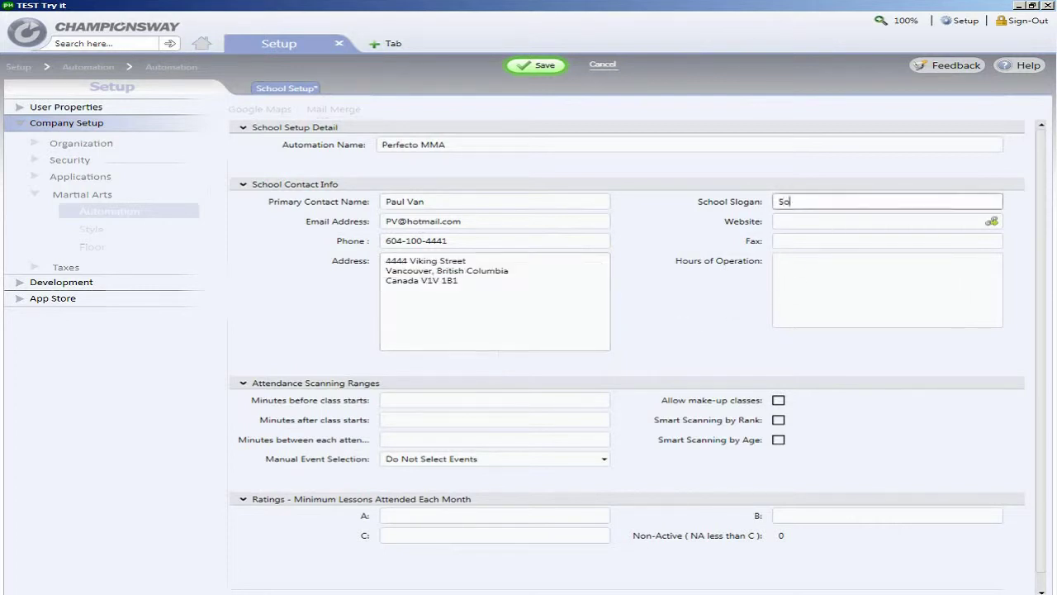
click(847, 220)
text(Perfectoma.ca)
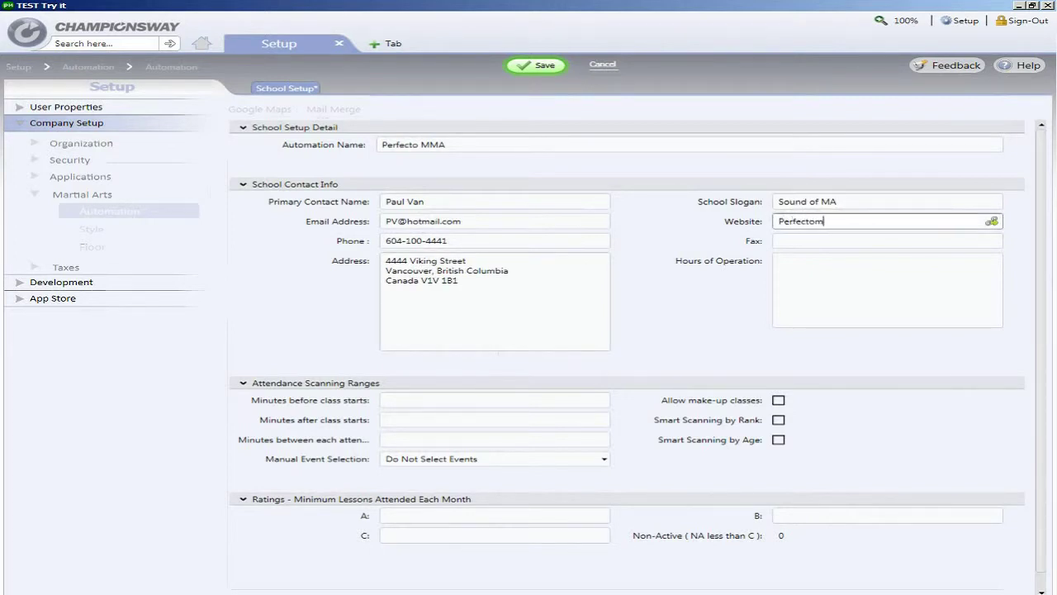
click(851, 236)
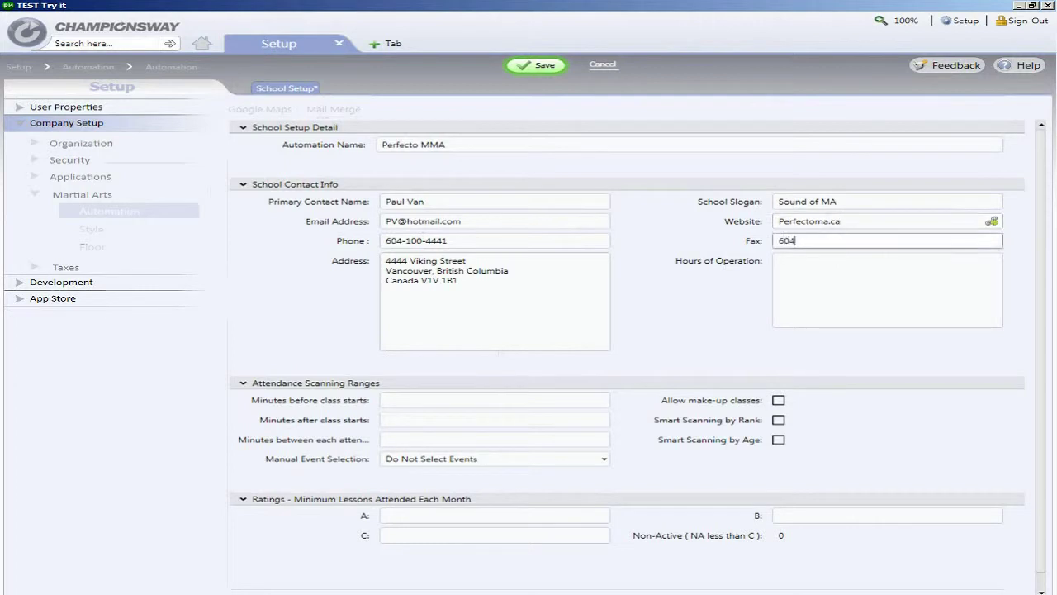
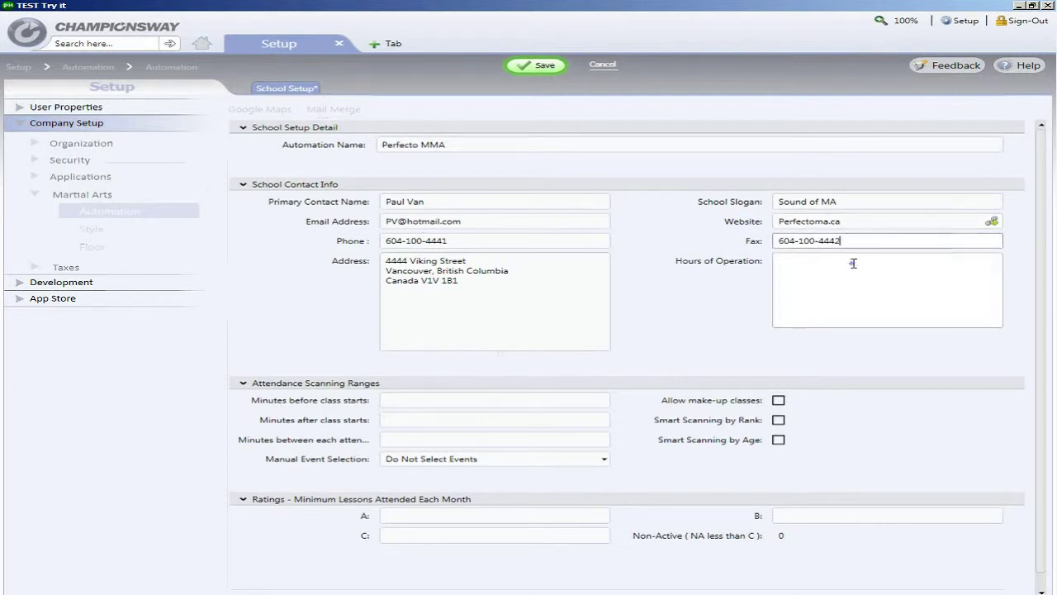
- Enter hours of operation as Mon-Fri 9am-9pm, Sat 10am-6pm, Sun 10am-6pm on separate lines
click(853, 263)
text(Mon-Fri 9am-)
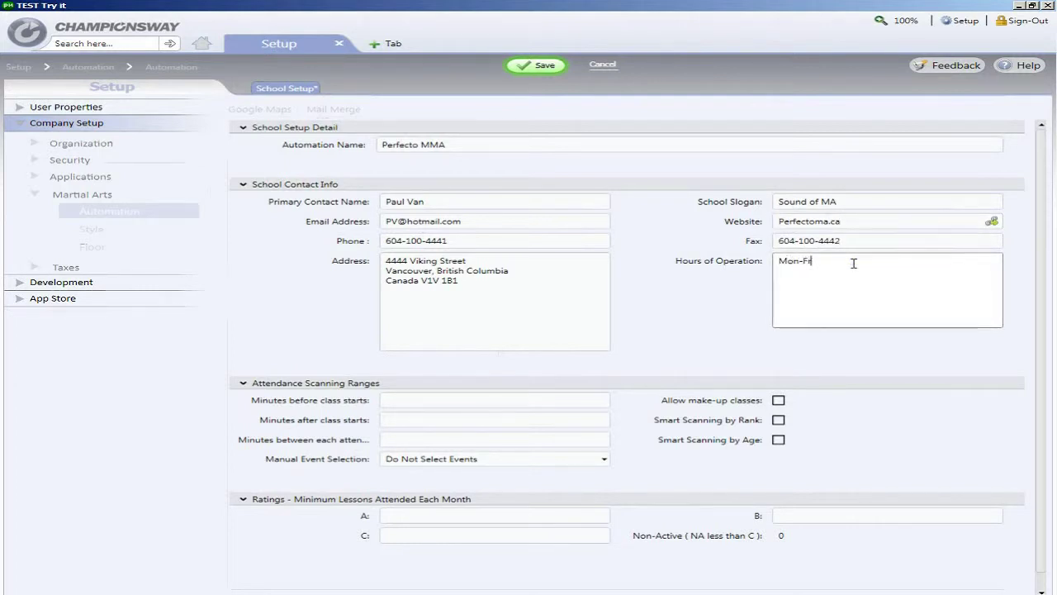
text(9pm)
key(Return)
text(Sat 10am-6pm)
key(Return)
text(Sun 10am-6pm)
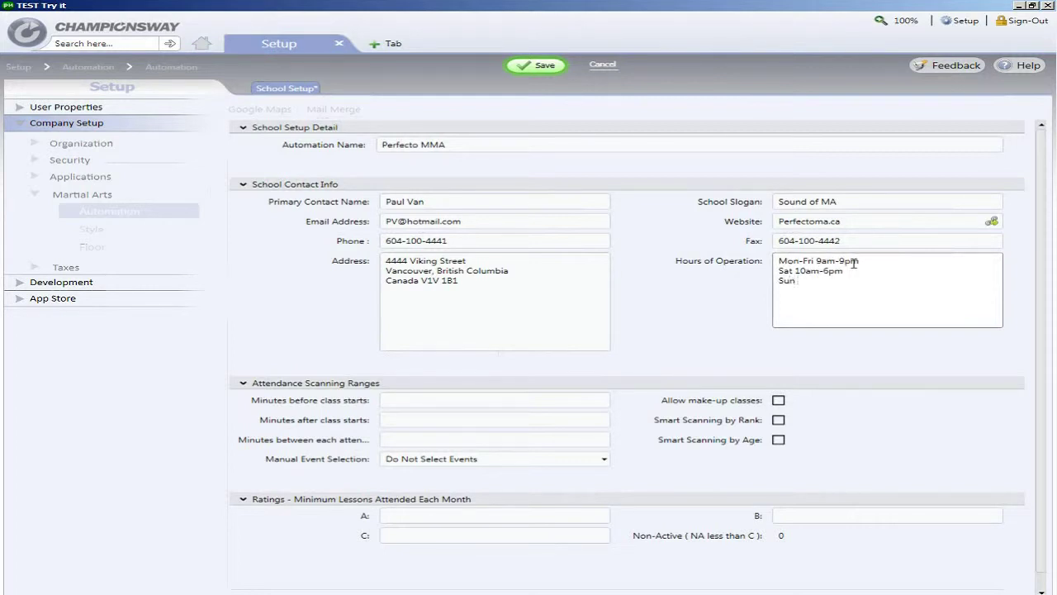
- Set attendance scanning to 15 minutes before, 15 minutes after, and 30 minutes between scans
click(480, 397)
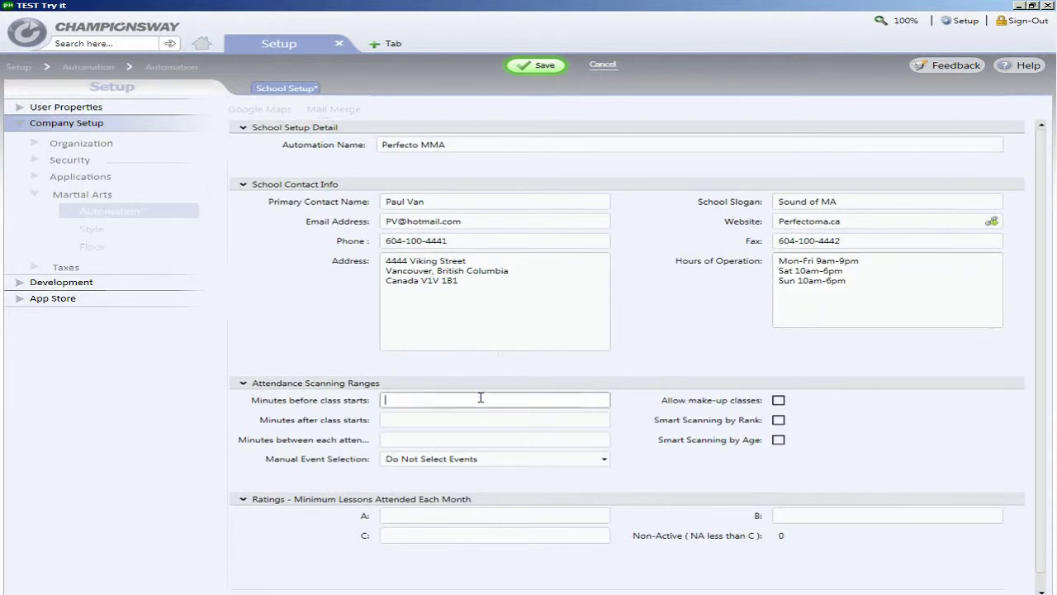
text(15)
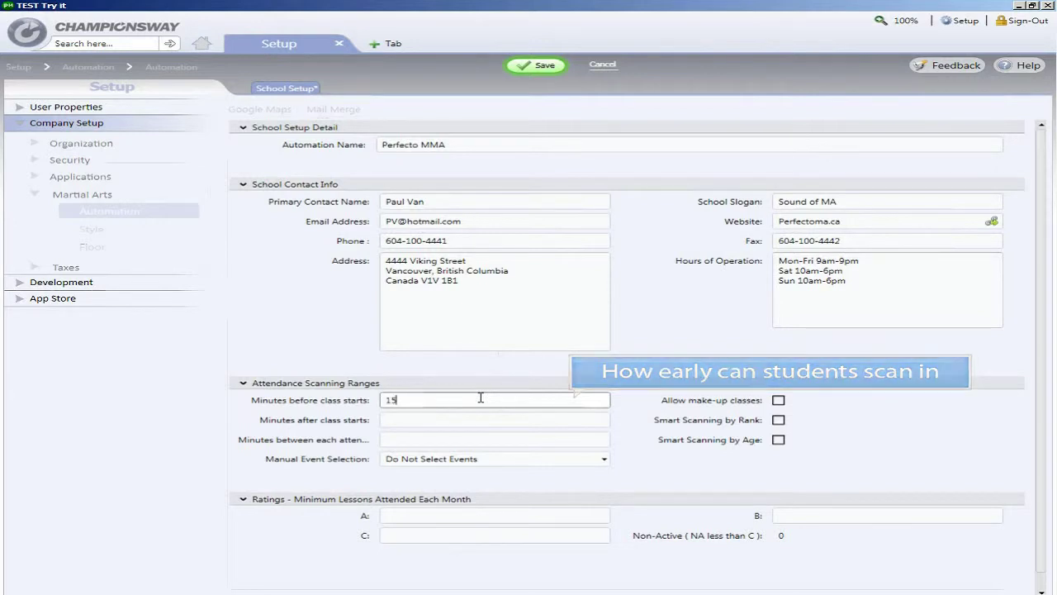
key(Tab)
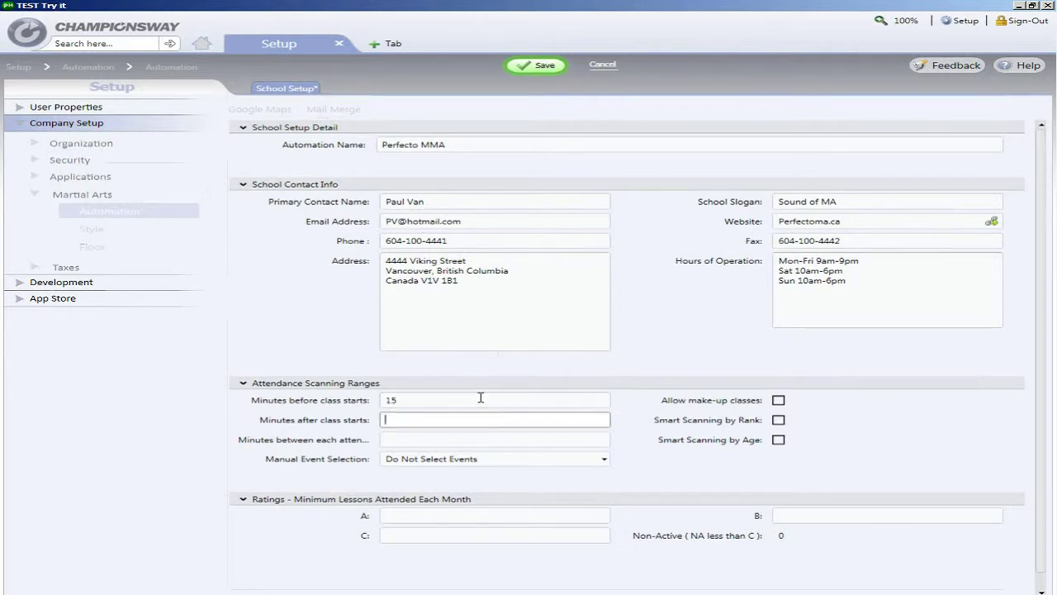
text(15)
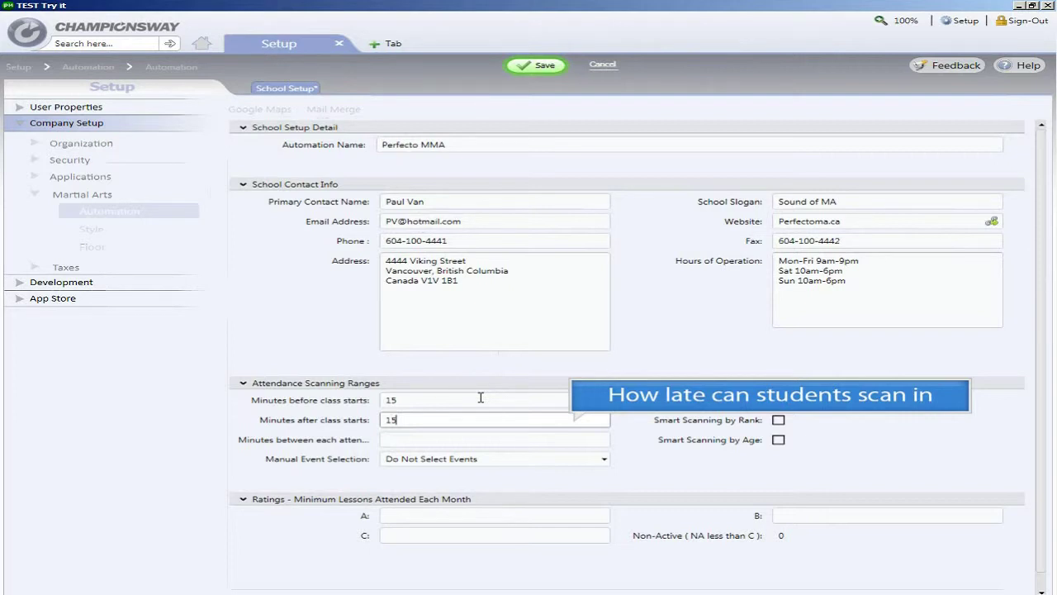
key(Tab)
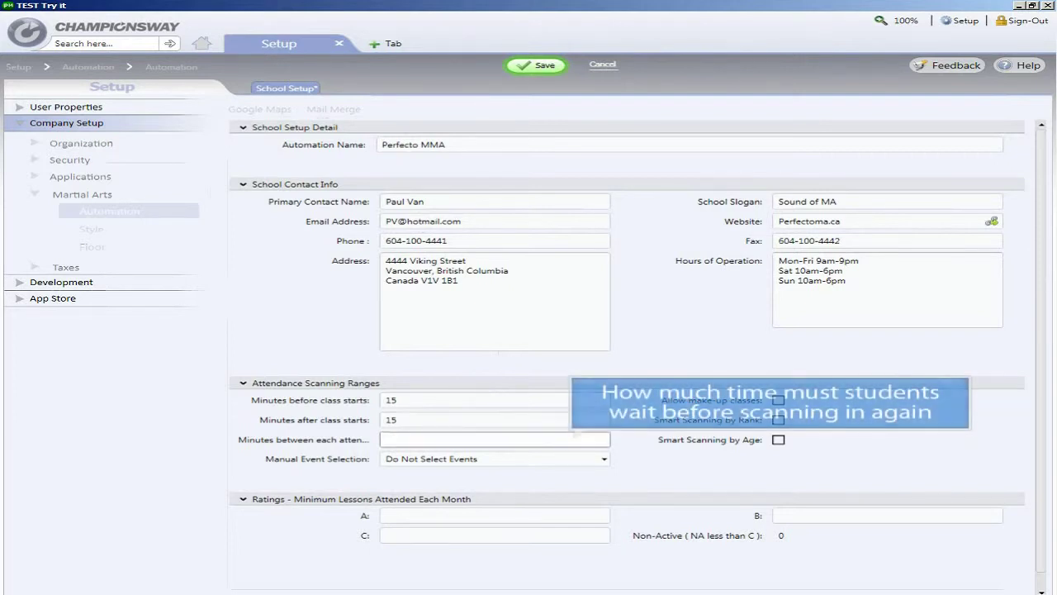
text(30)
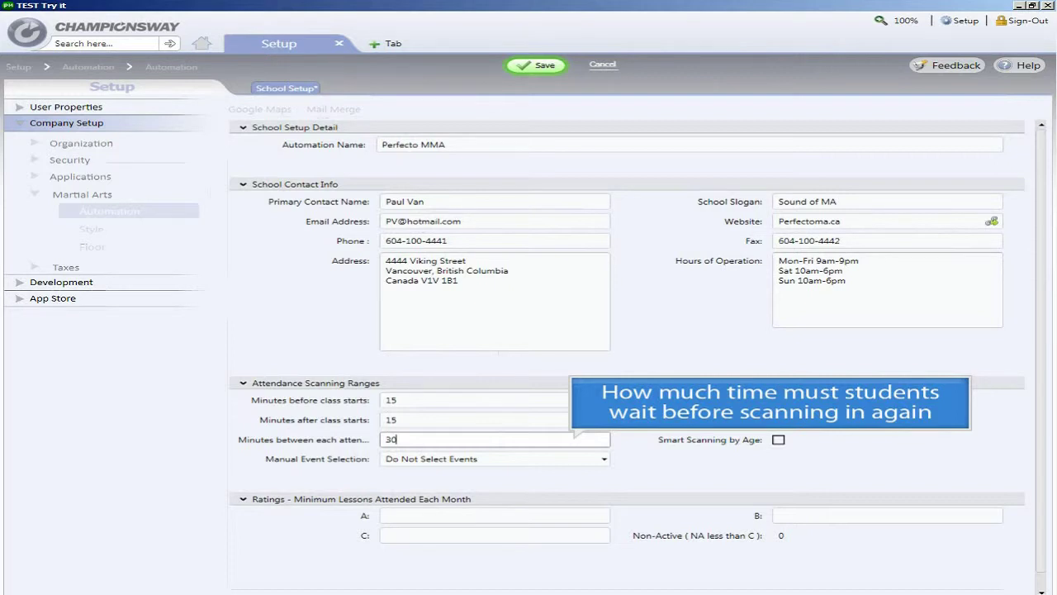
click(592, 459)
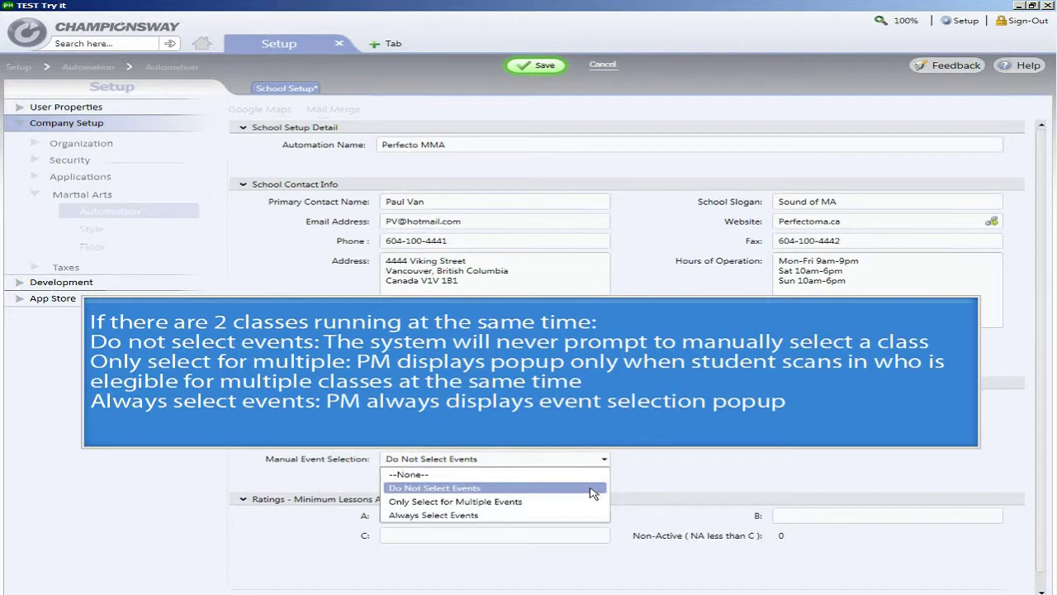
click(591, 492)
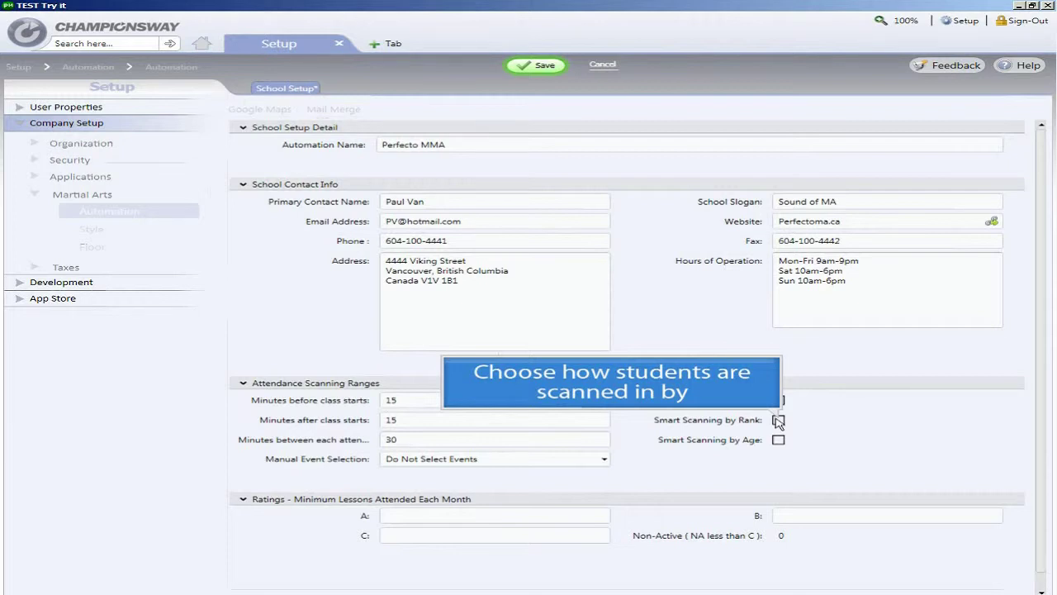
- Tick Smart Scanning by Rank and Allow make-up classes in the attendance settings
click(778, 420)
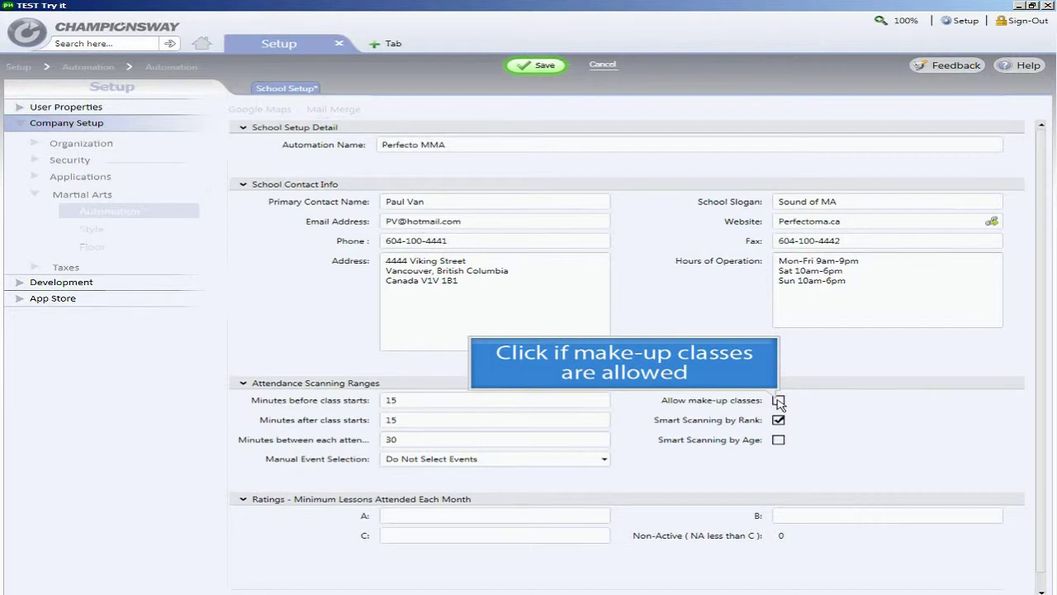
click(778, 402)
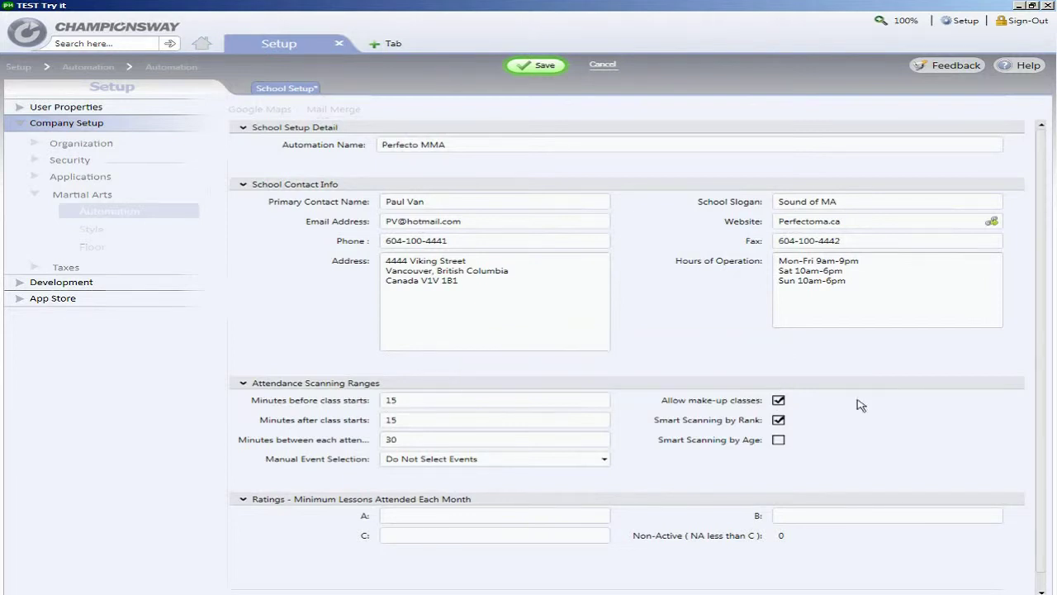
scroll(1044, 487, down, 1)
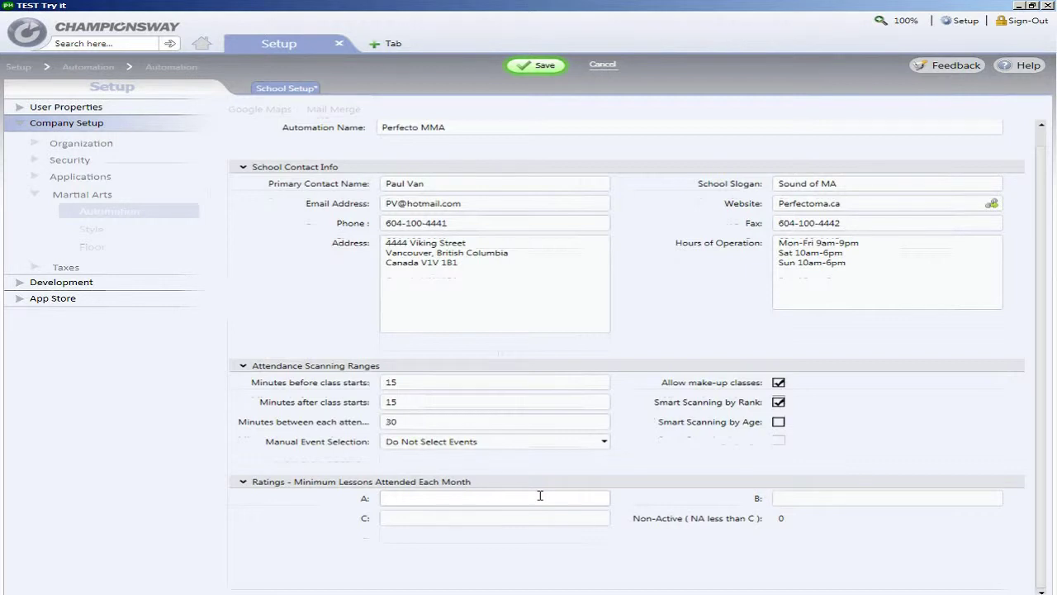
- Enter monthly minimum lessons of 8 for rating A, 6 for B and 4 for C
click(540, 495)
text(8)
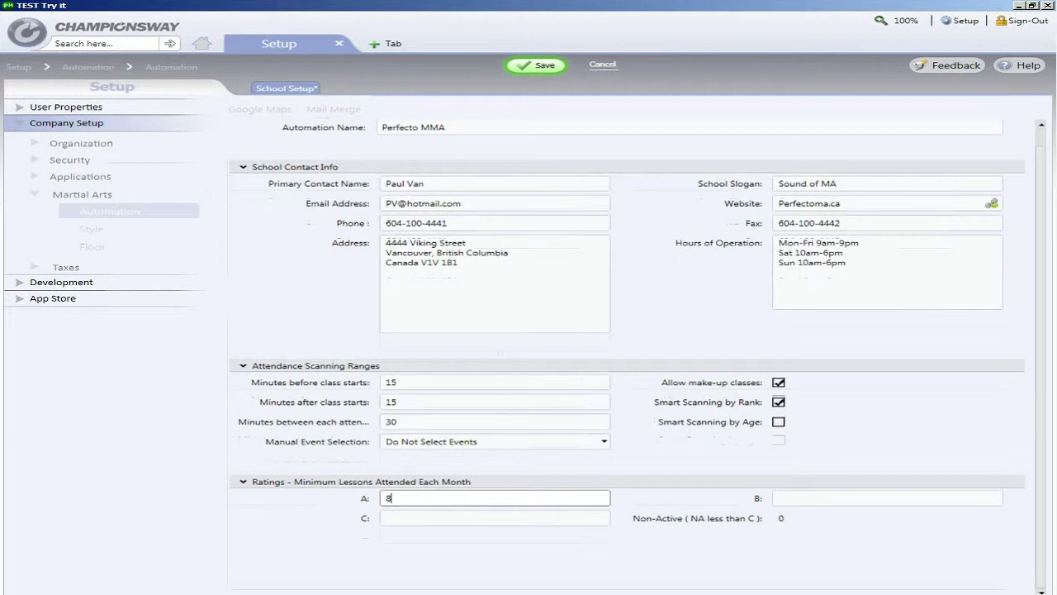
click(797, 498)
text(6)
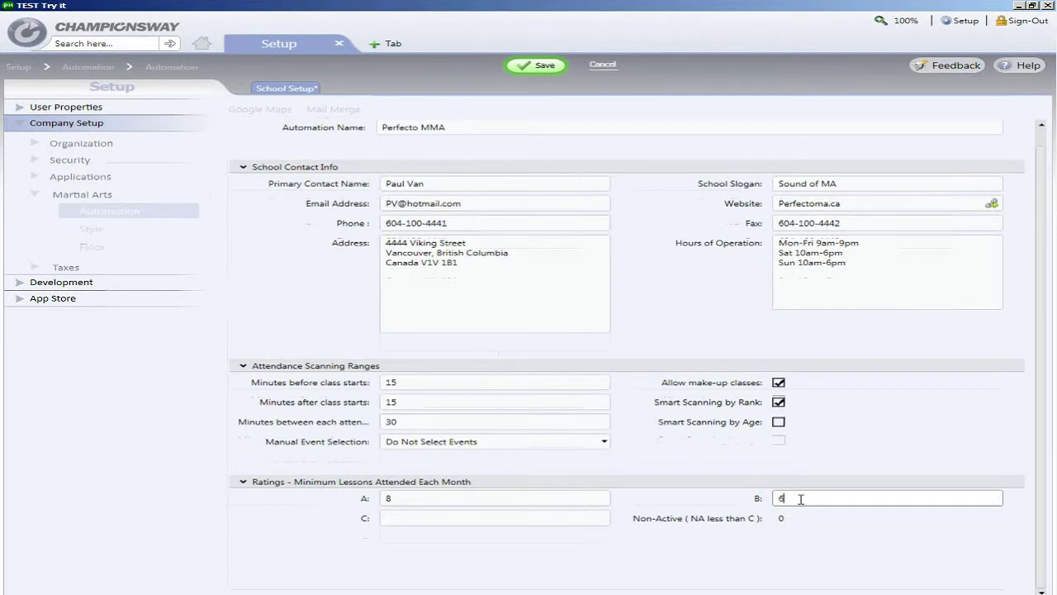
click(559, 518)
text(4)
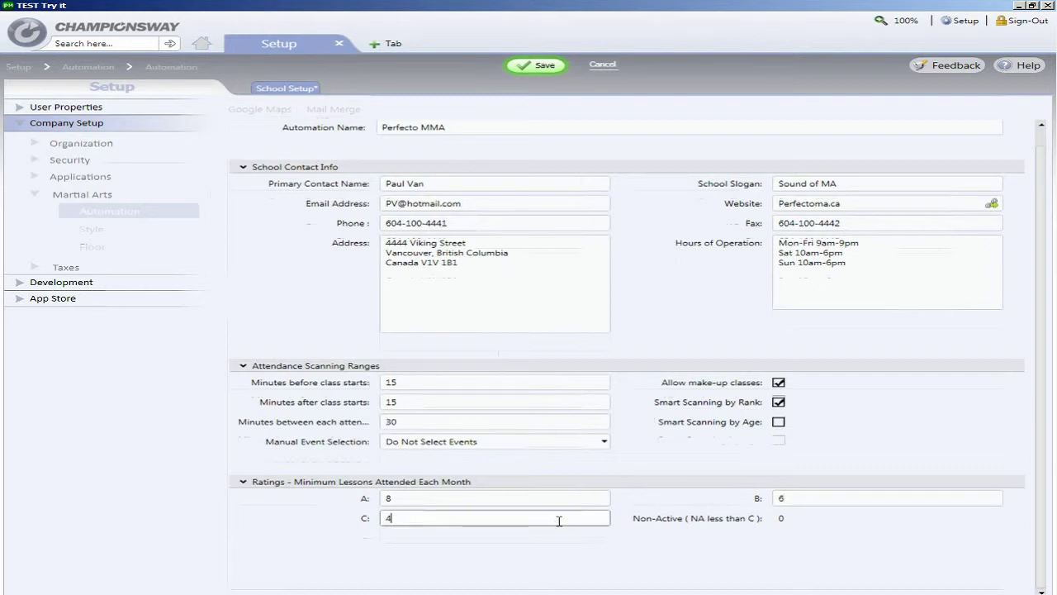